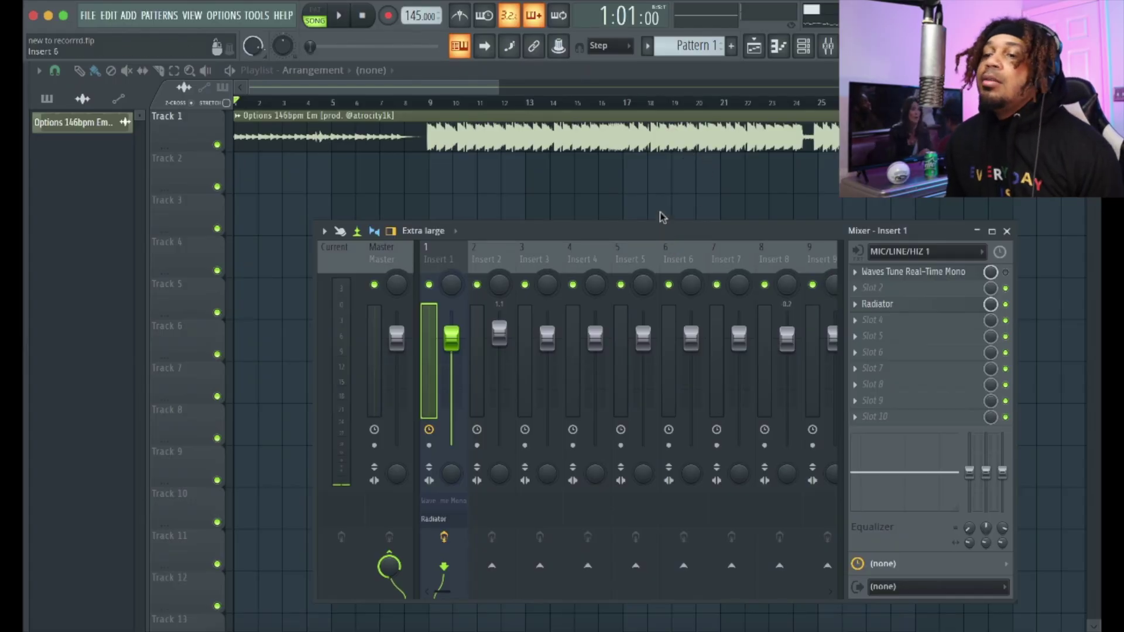
- Set Insert 1's disk recording to External input only and arm it
left_click_drag(661, 217, 655, 227)
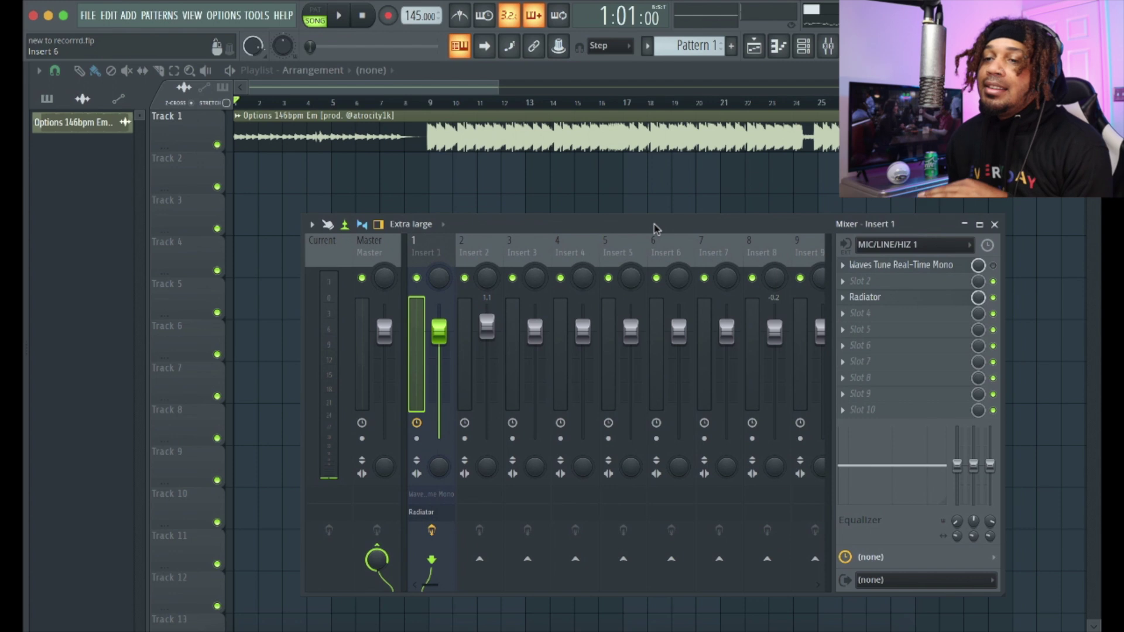
right_click(846, 246)
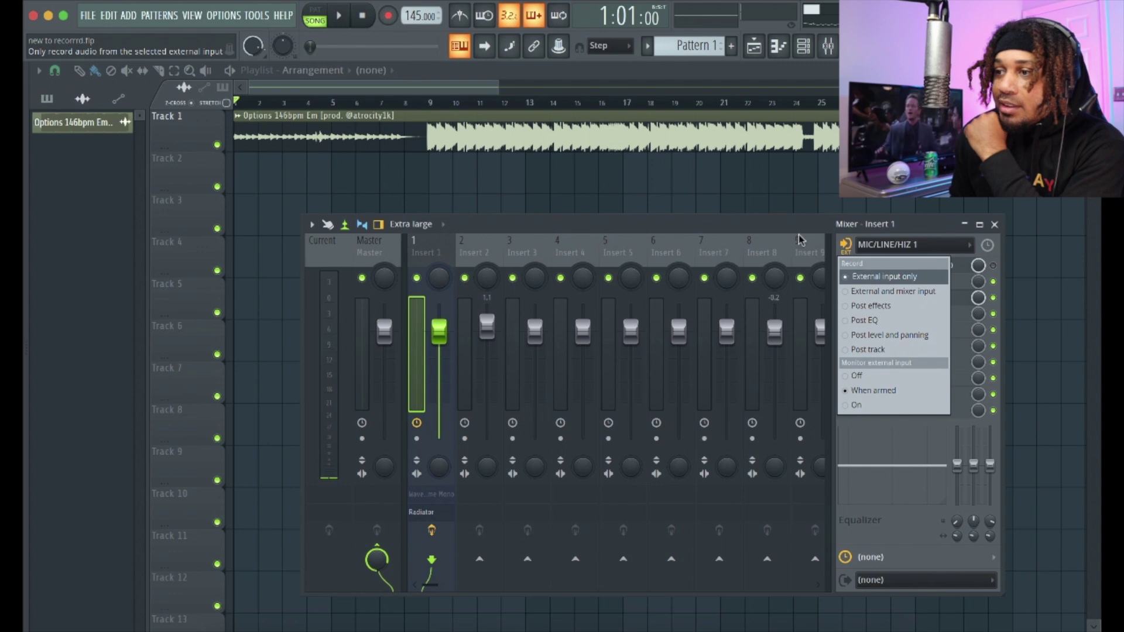
left_click(416, 438)
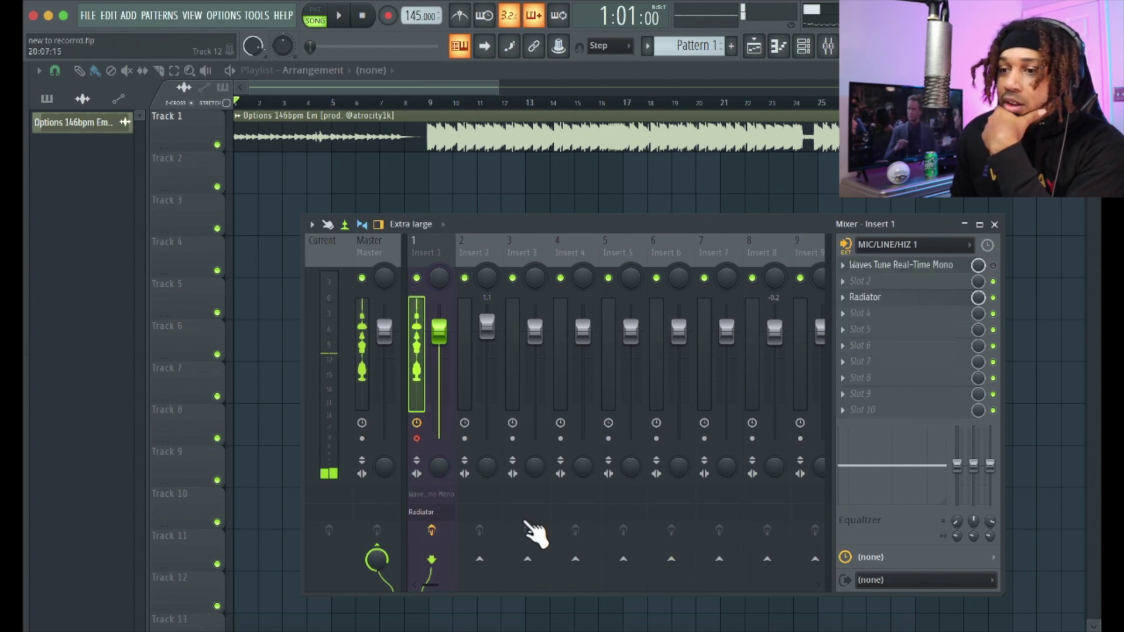
- Mute Analog 1 in the UAD Console, then return to FL Studio
left_click(773, 628)
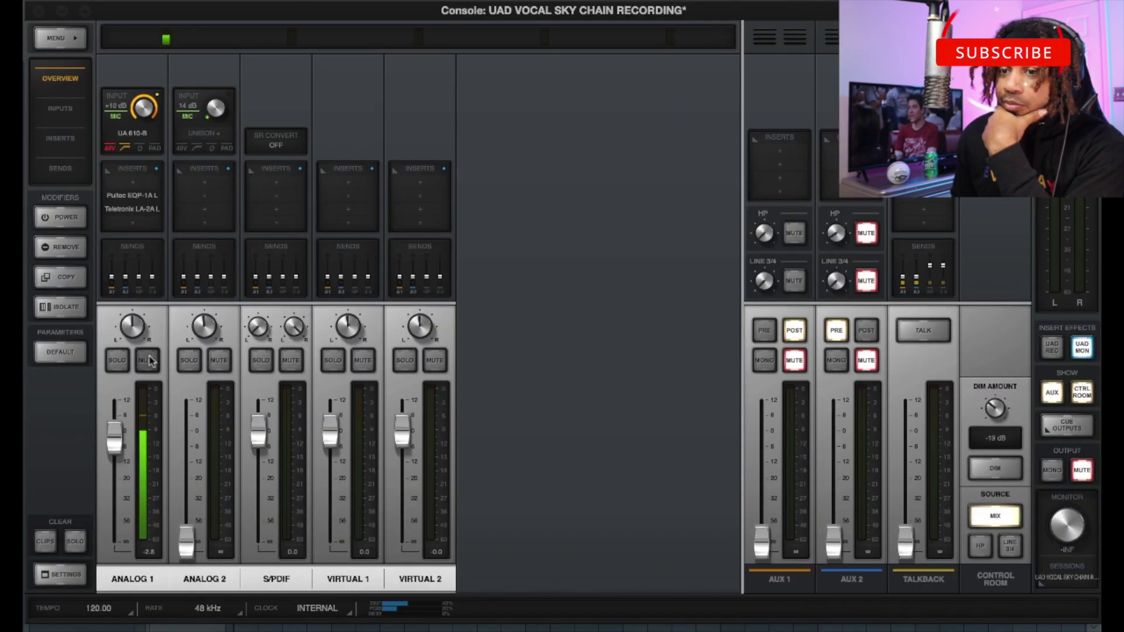
left_click(147, 360)
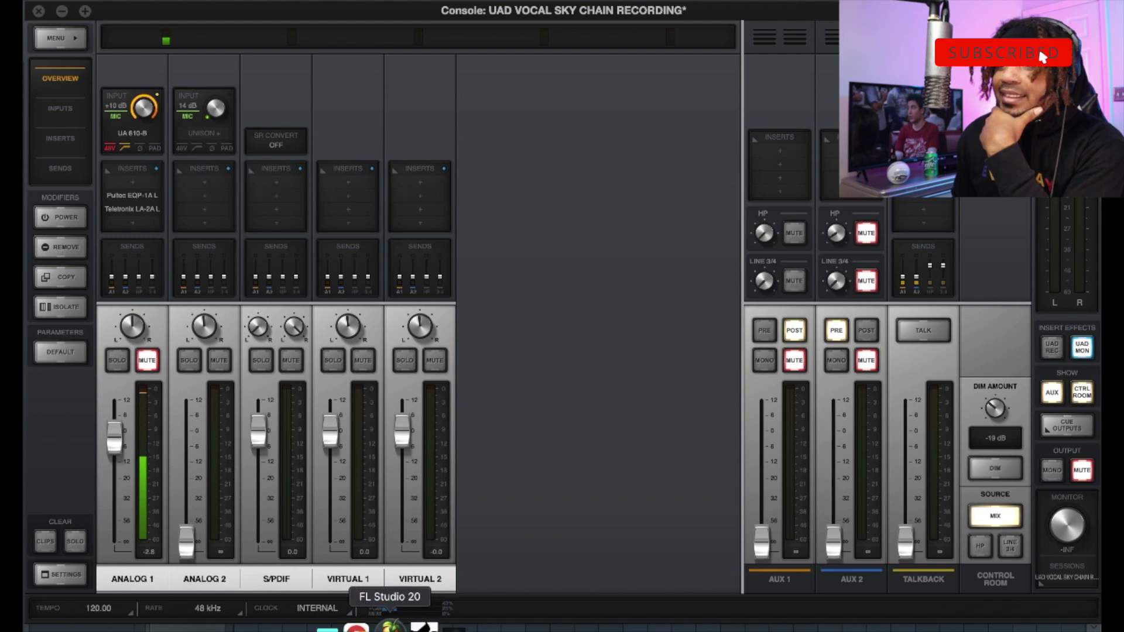
left_click(391, 627)
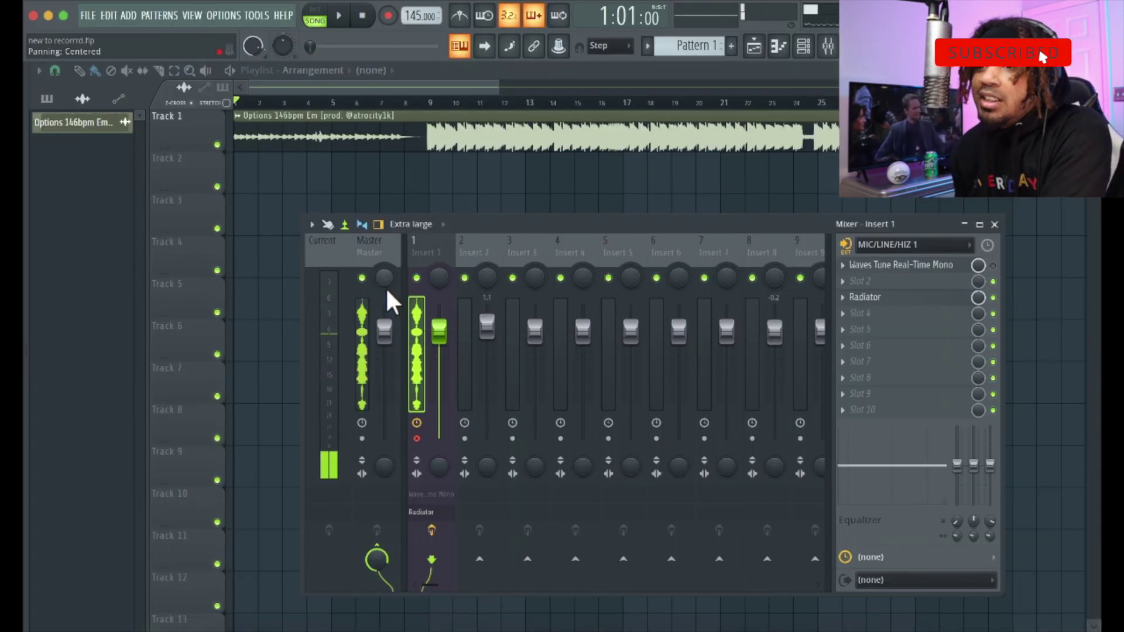
- Assign Insert 1 to a new playlist audio track and make that track taller
right_click(433, 247)
left_click(491, 242)
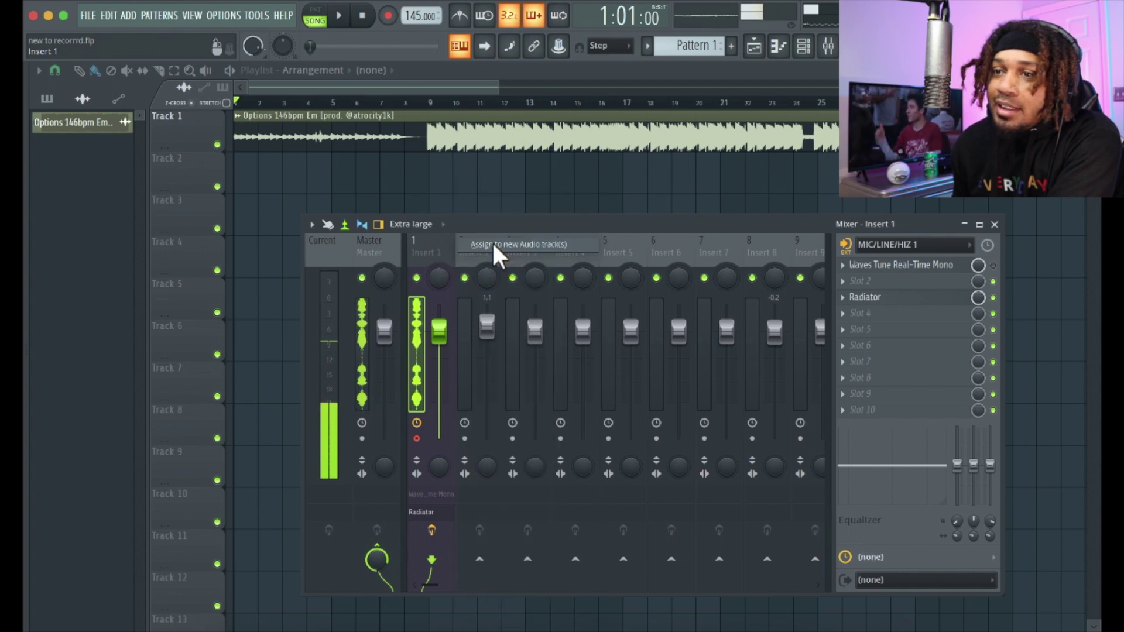
left_click_drag(188, 176, 188, 257)
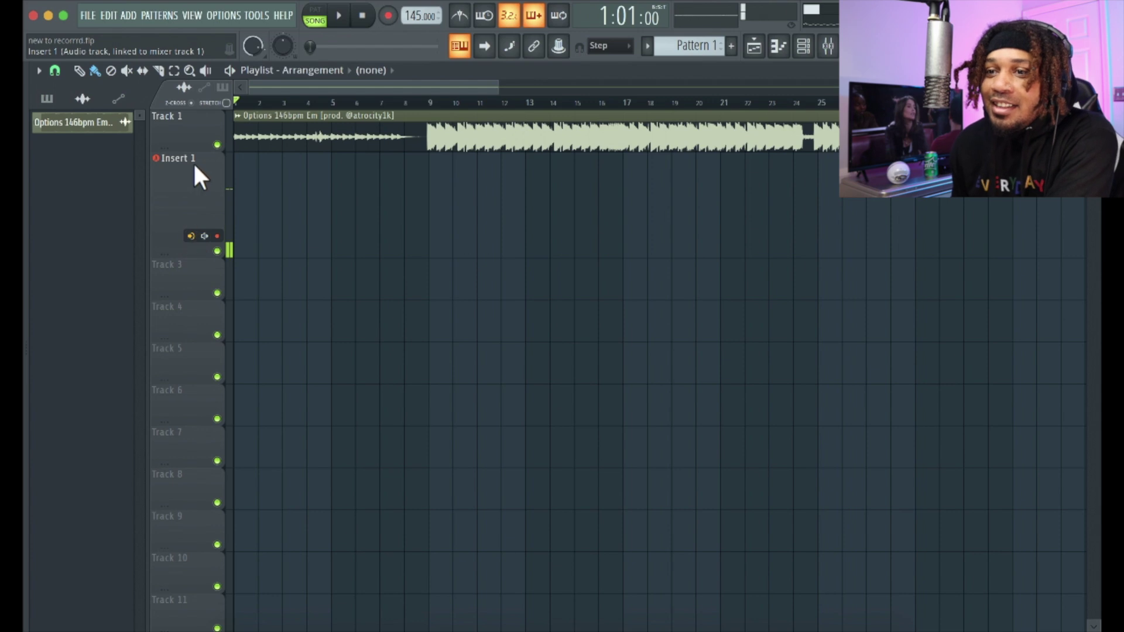
- Keep the MIC/LINE/HIZ 1 input, monitor only when armed, and bring the mixer back
left_click(191, 236)
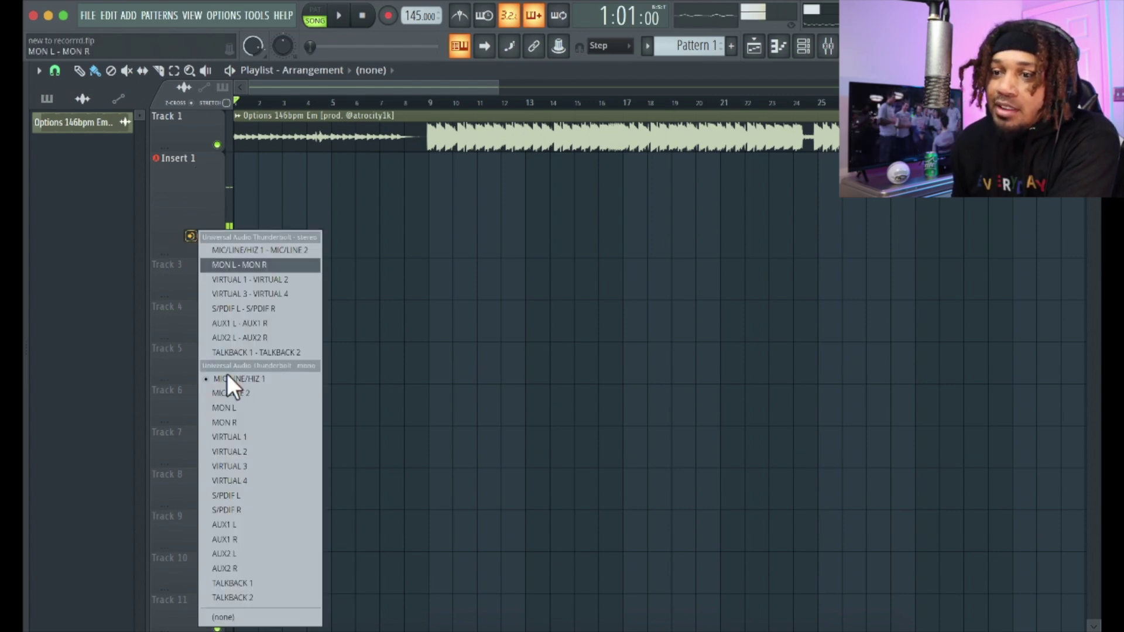
left_click(168, 229)
left_click(205, 235)
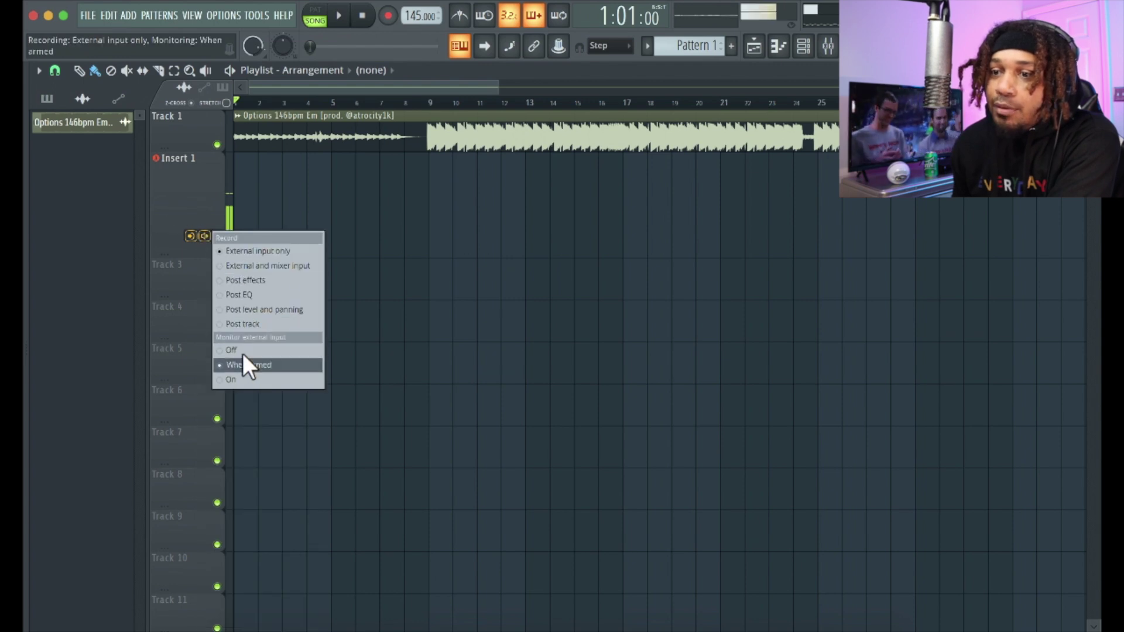
left_click(242, 351)
left_click(205, 236)
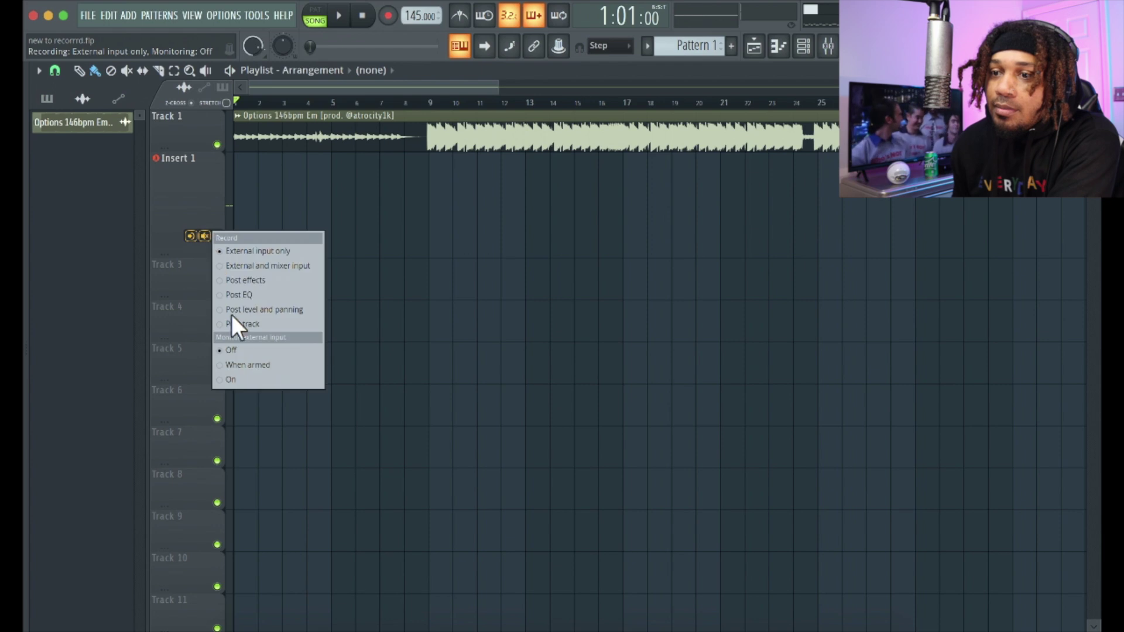
left_click(242, 364)
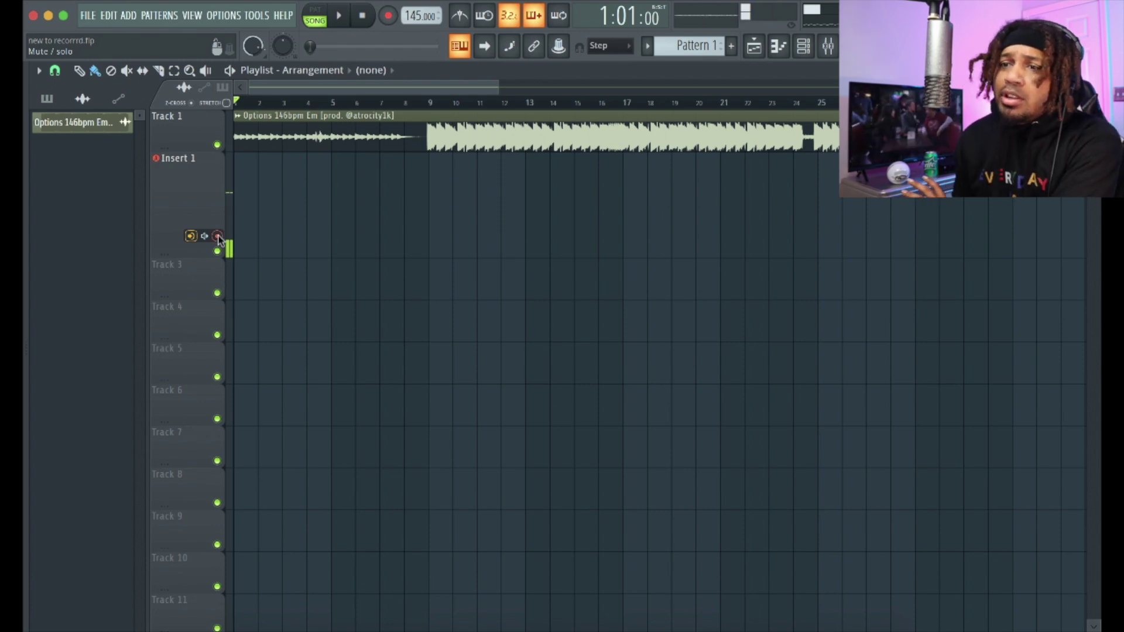
left_click(829, 48)
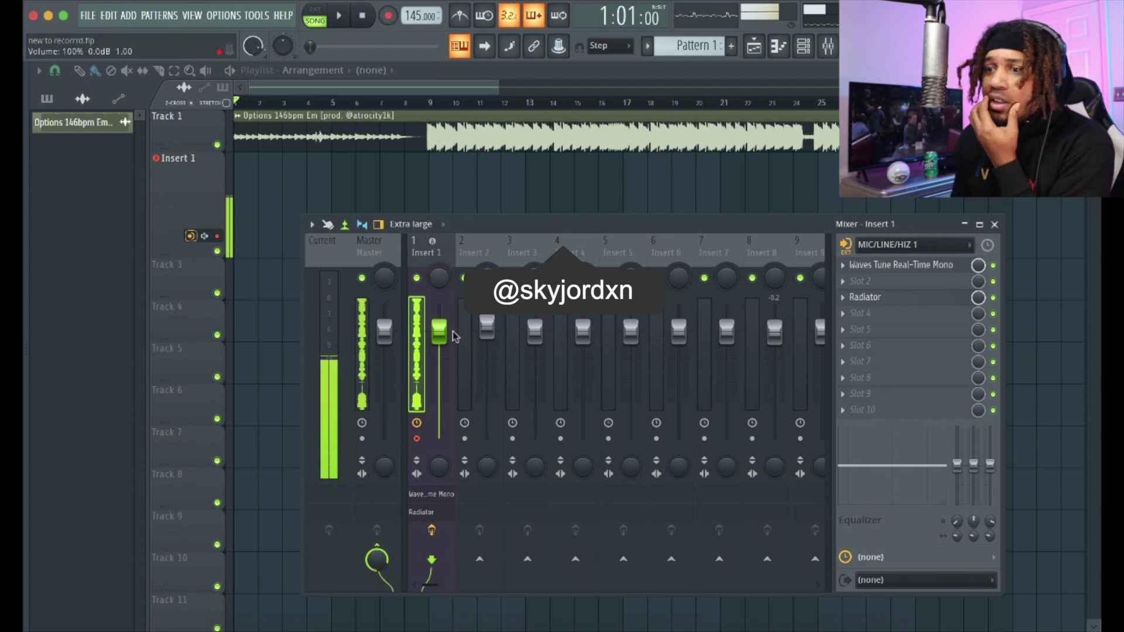
- Record an audio take, stop it, move clip Insert 1_5 to Track 3, and hide the mixer
left_click(388, 16)
left_click(593, 427)
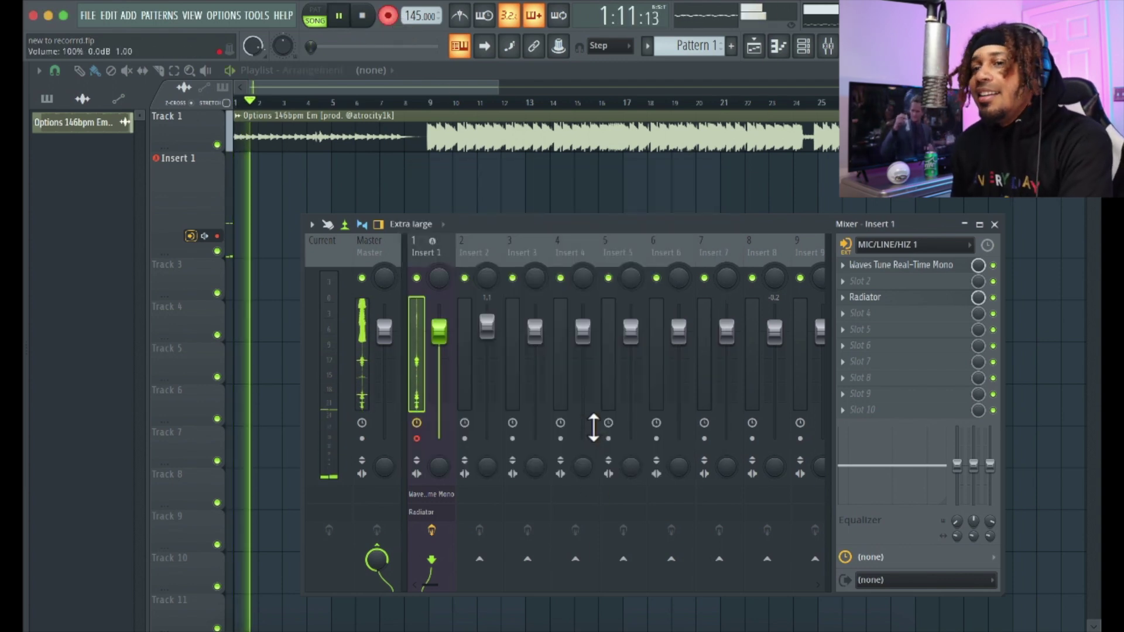
left_click_drag(594, 225, 597, 273)
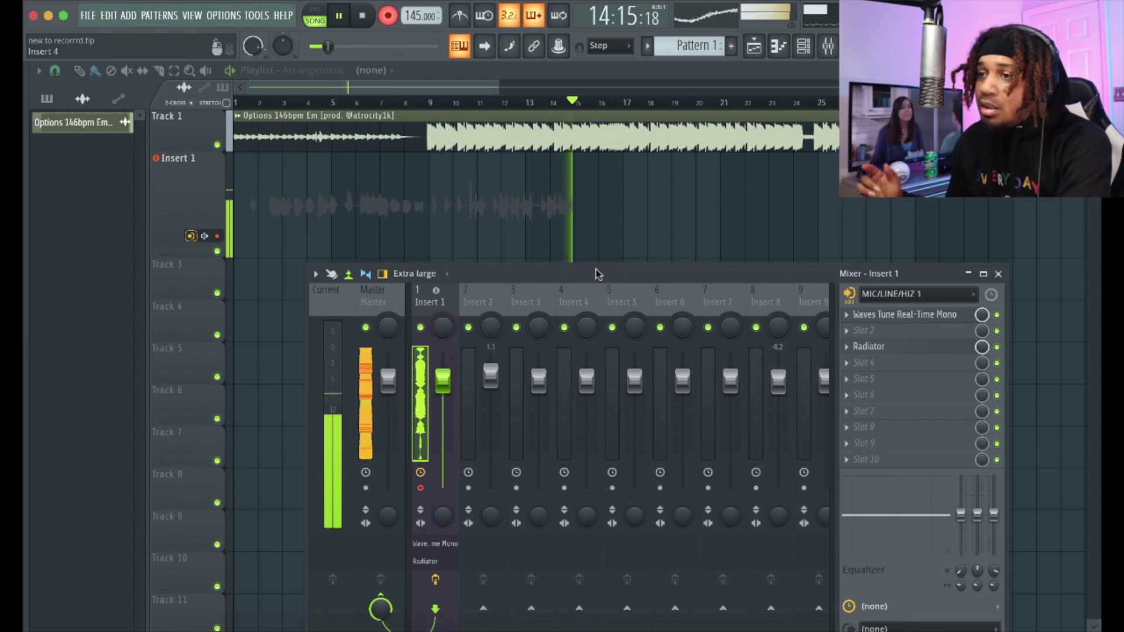
left_click_drag(596, 269, 624, 333)
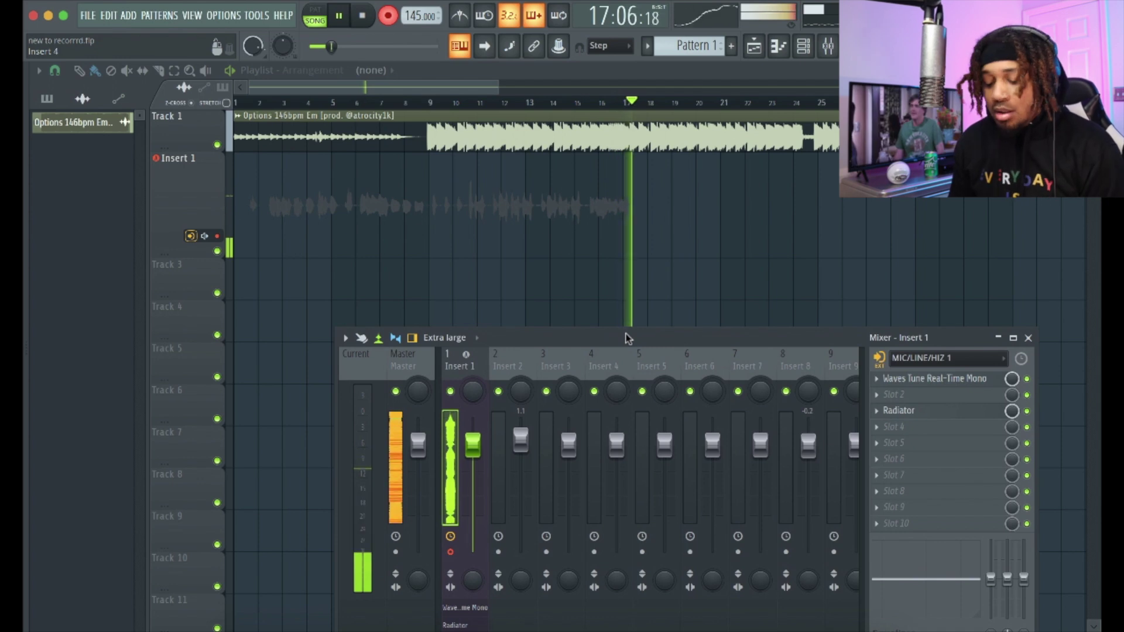
key("space")
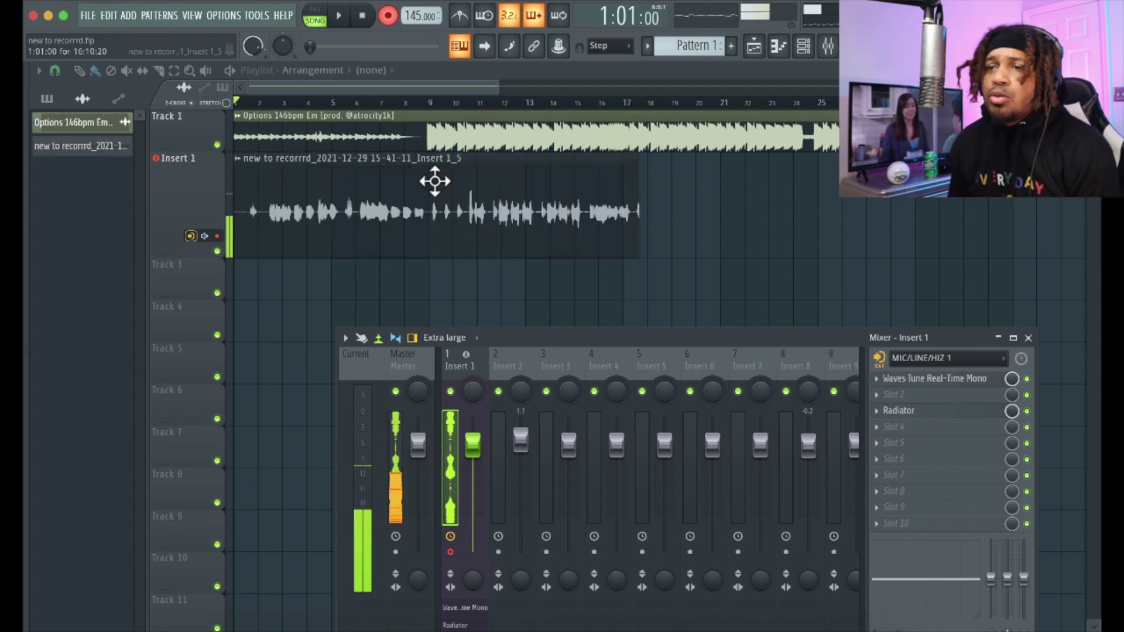
left_click_drag(438, 199, 431, 285)
key("F9")
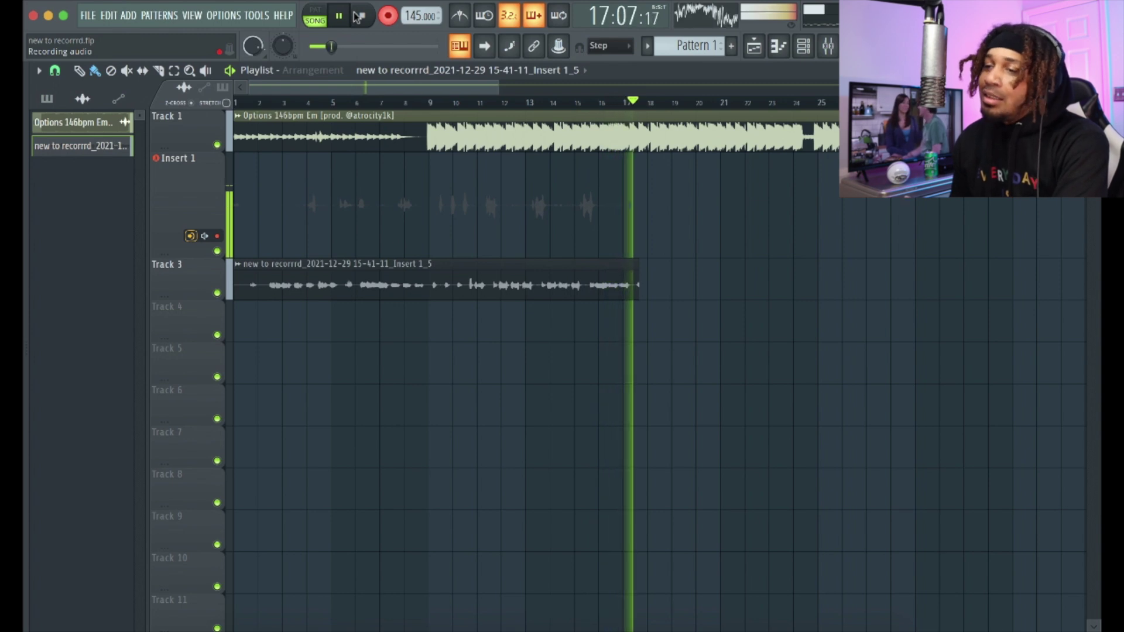
- Stop takes Insert 1_6 and Insert 1_7, moving them to Tracks 4 and 5
left_click(359, 16)
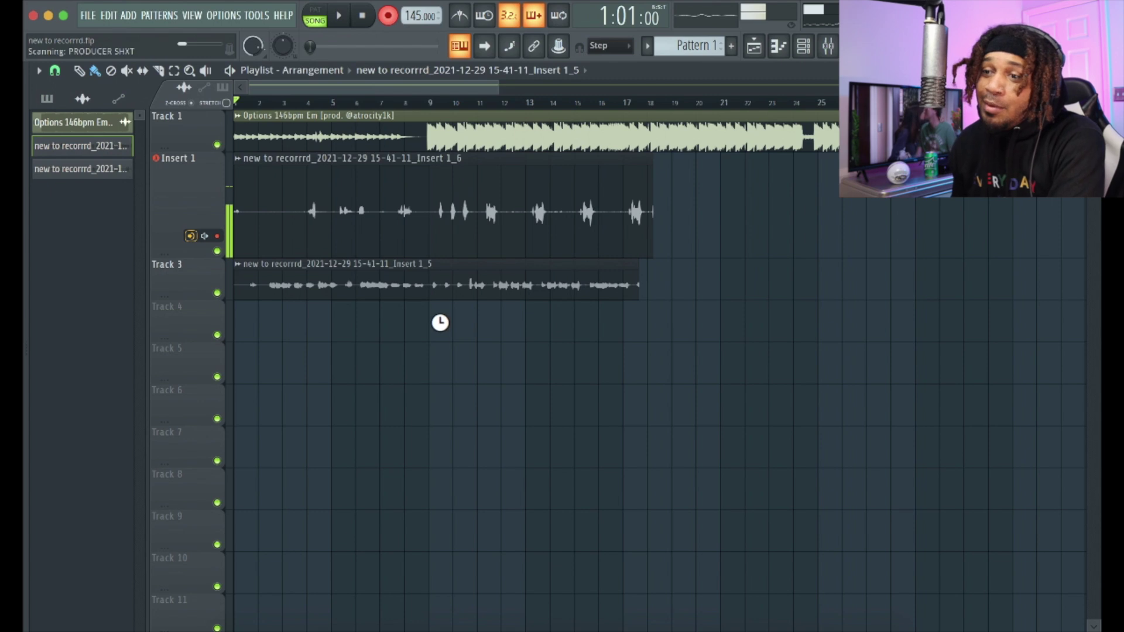
left_click_drag(439, 343, 449, 349)
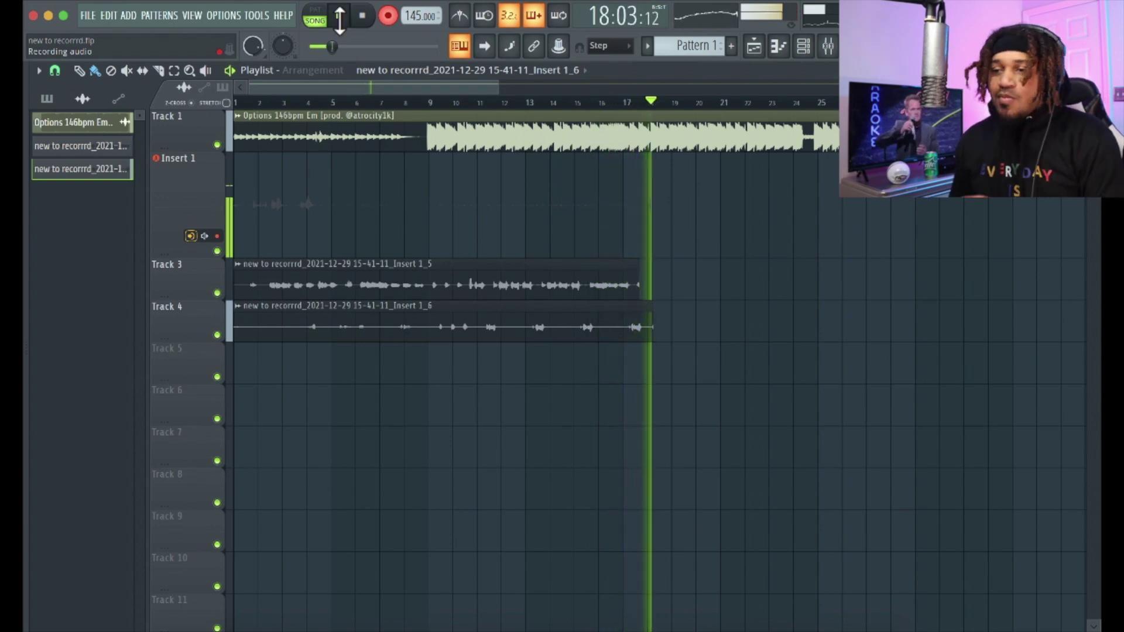
key("space")
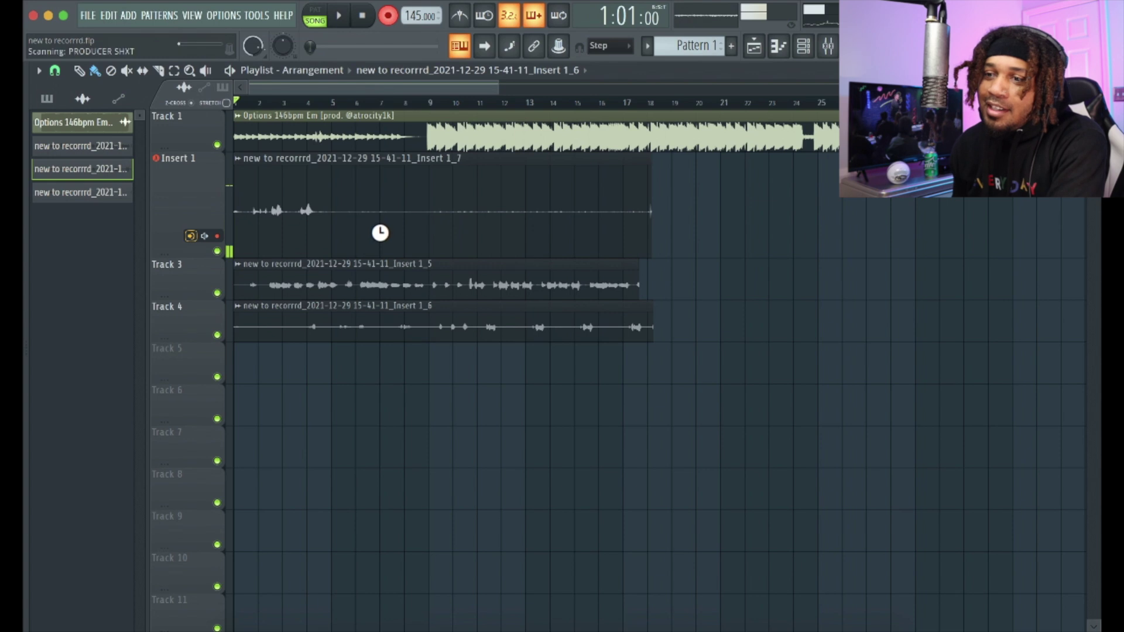
left_click_drag(328, 358, 330, 385)
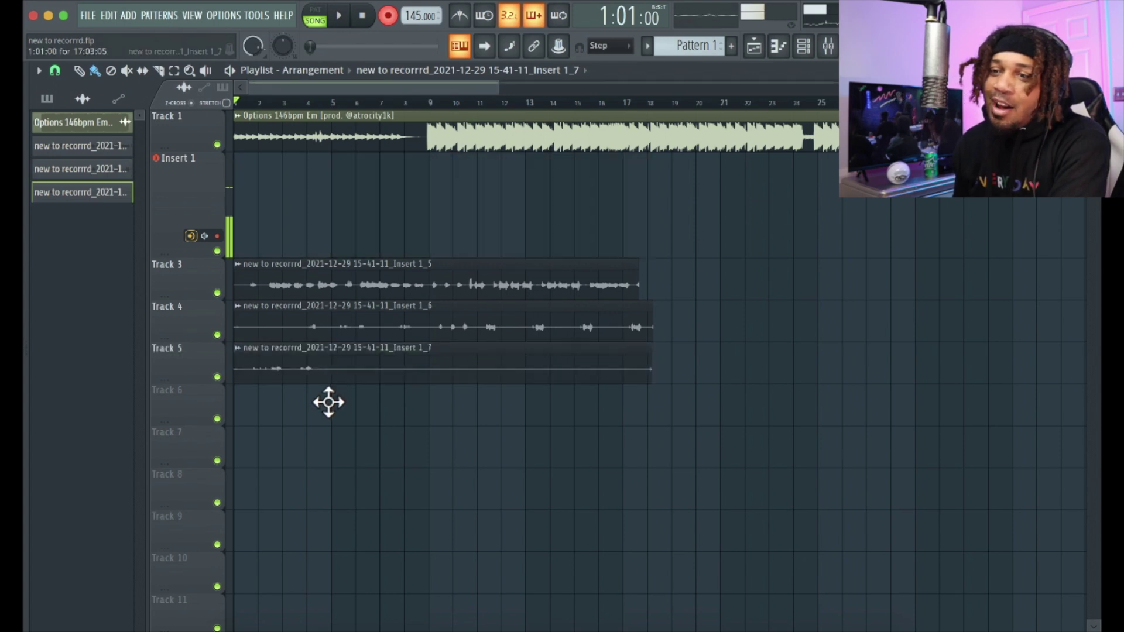
- Switch Insert 1's recording source to 'External and mixer input' and start a fourth take
left_click(191, 235)
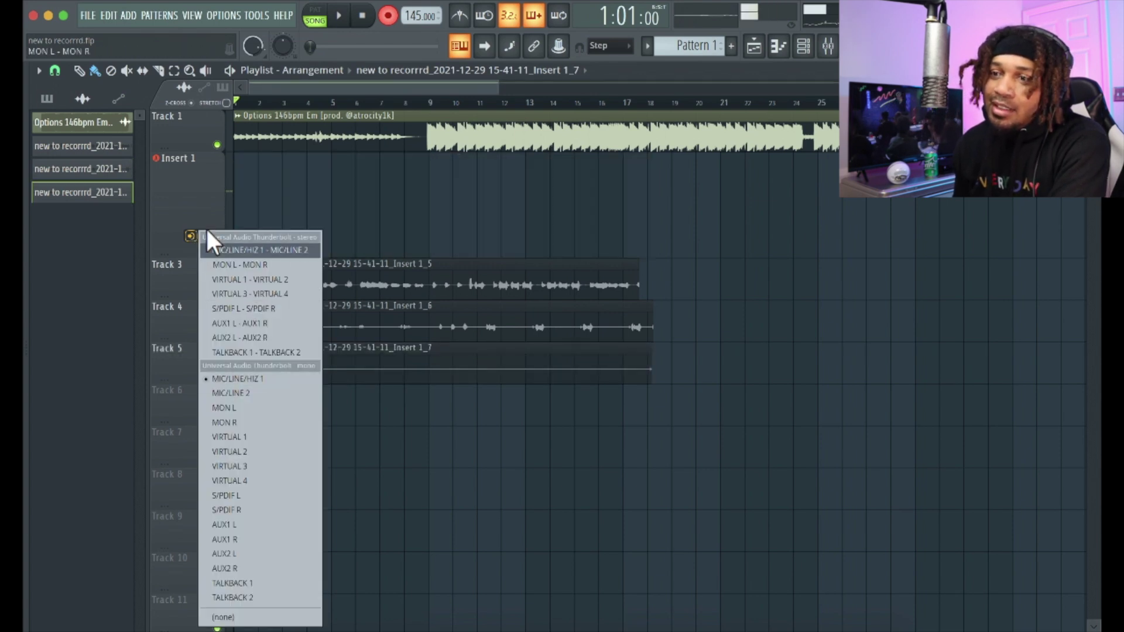
left_click(204, 232)
left_click(204, 233)
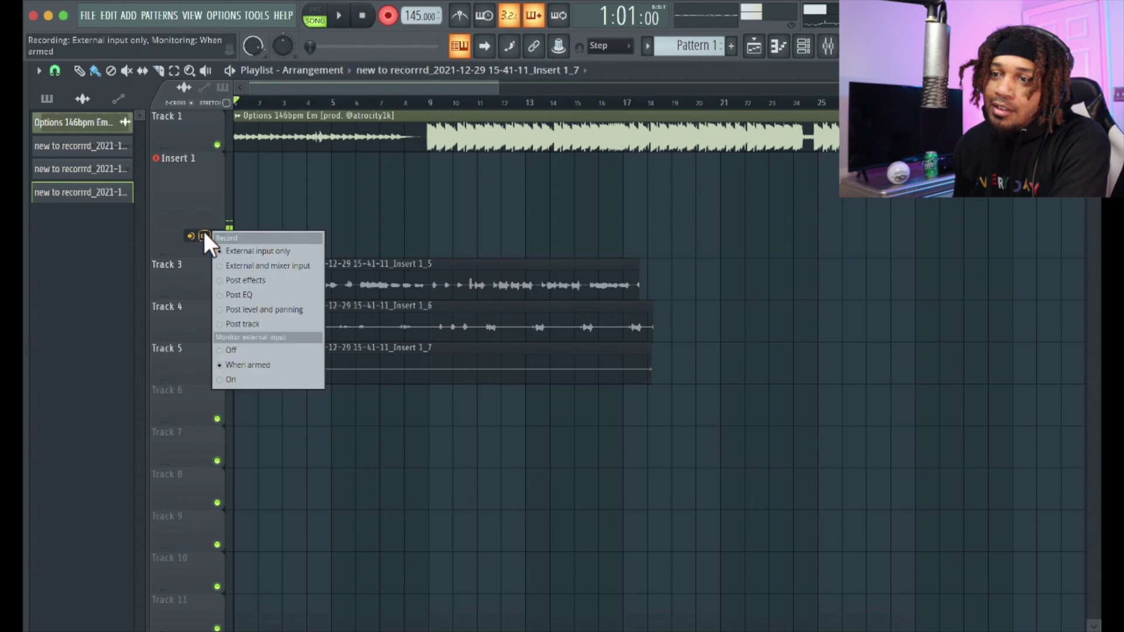
left_click(244, 265)
key("space")
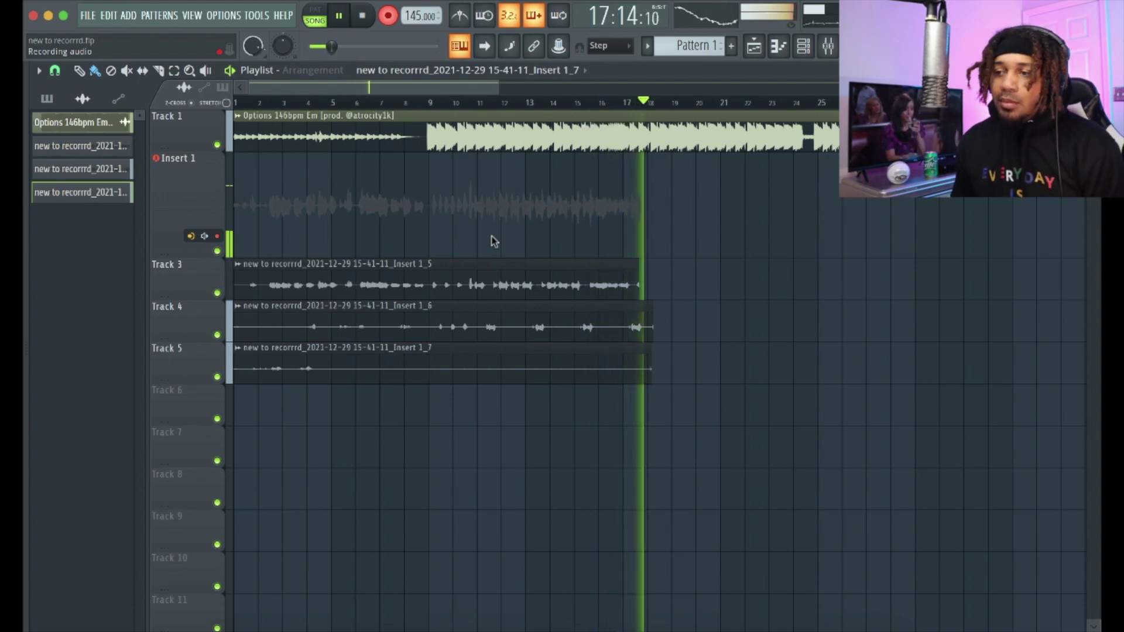
- Stop take Insert 1_8 and set Insert 1 back to External input only
key("space")
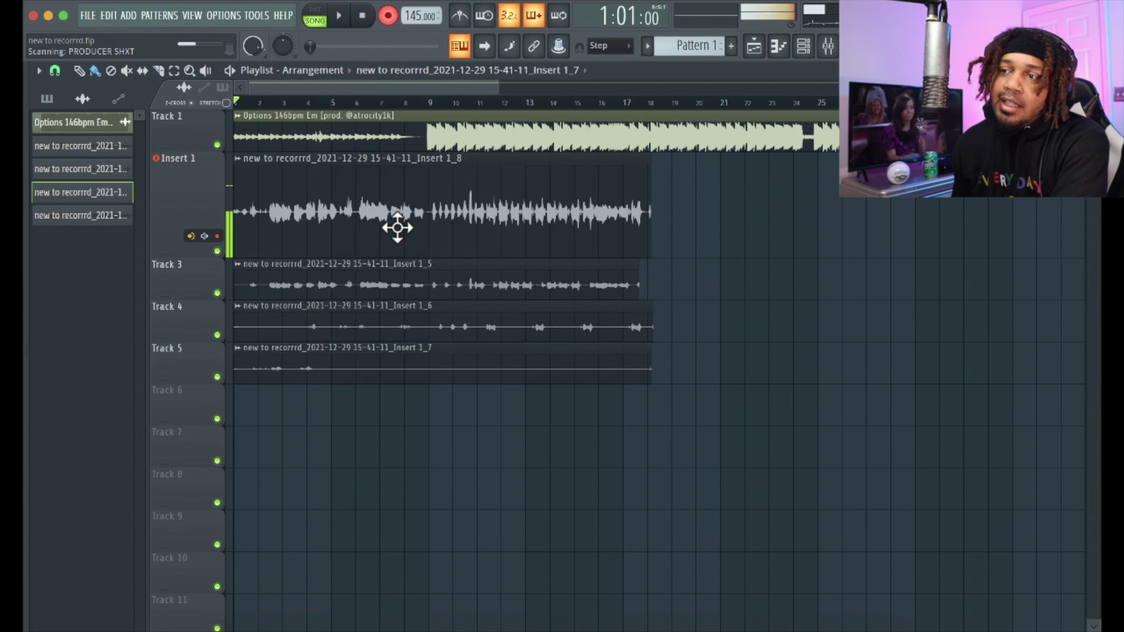
left_click(204, 236)
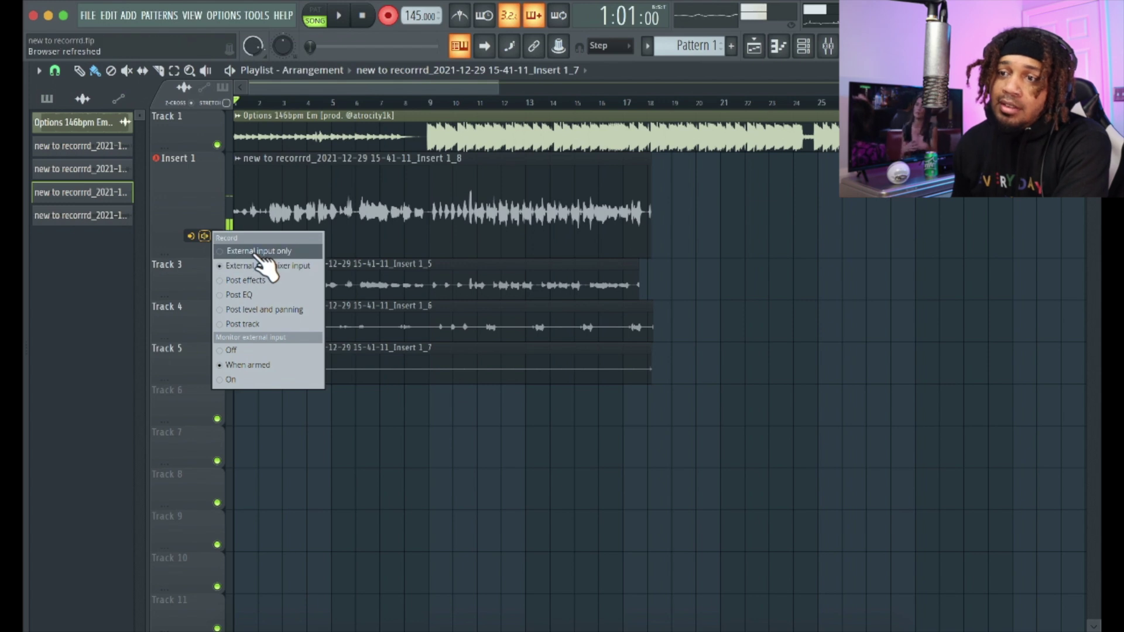
left_click(258, 252)
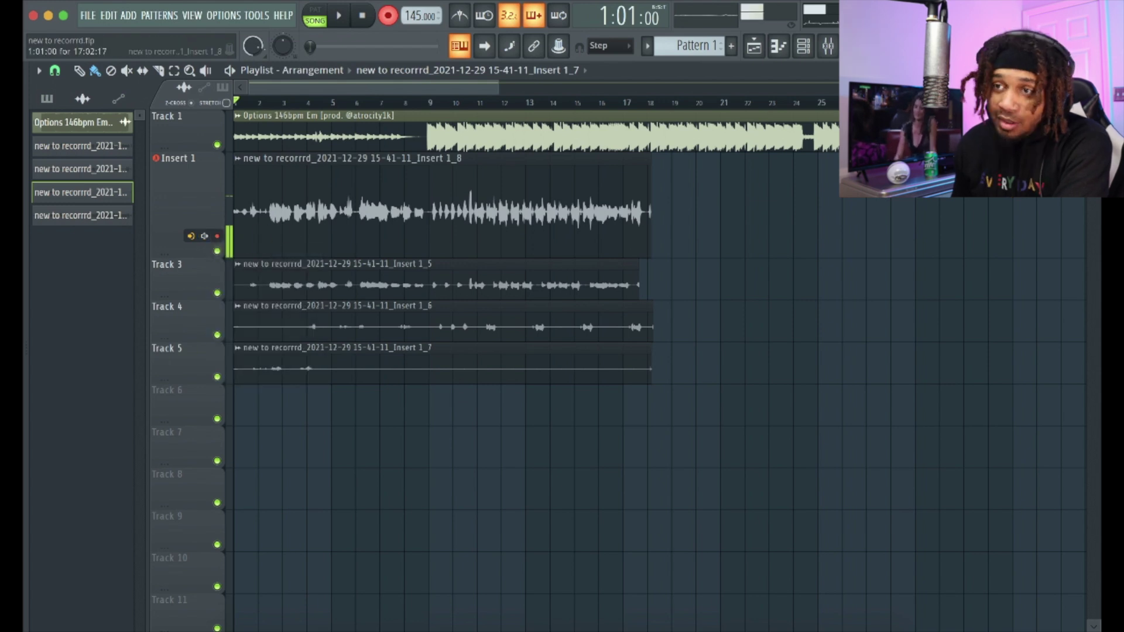
left_click(205, 235)
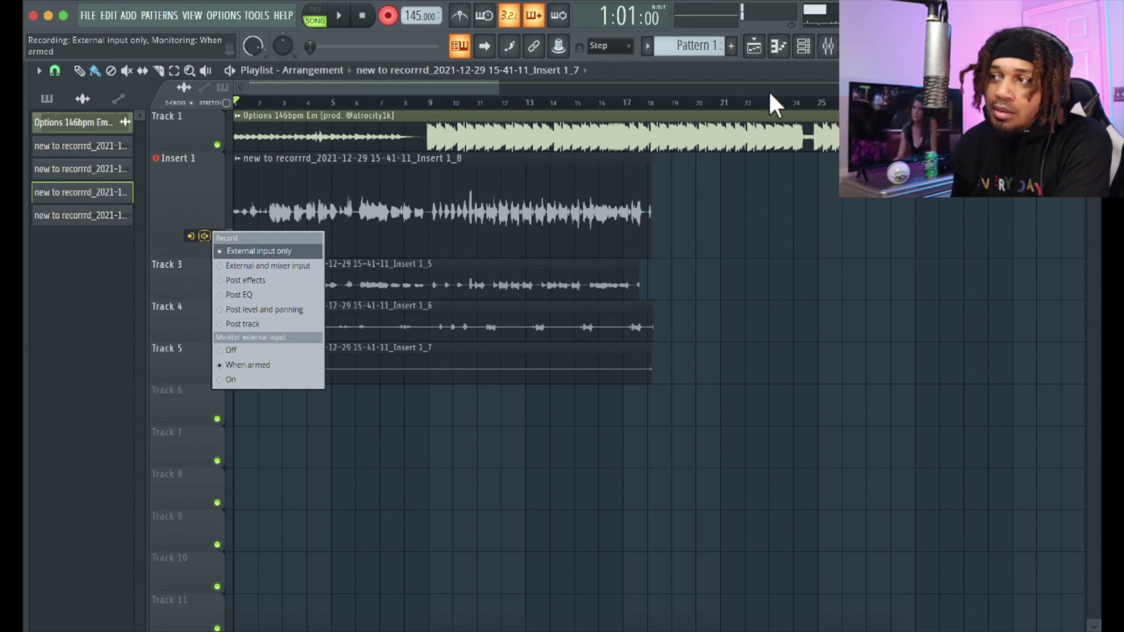
left_click(818, 47)
- Disarm Insert 1 in the mixer and check the UAD Console
left_click(818, 47)
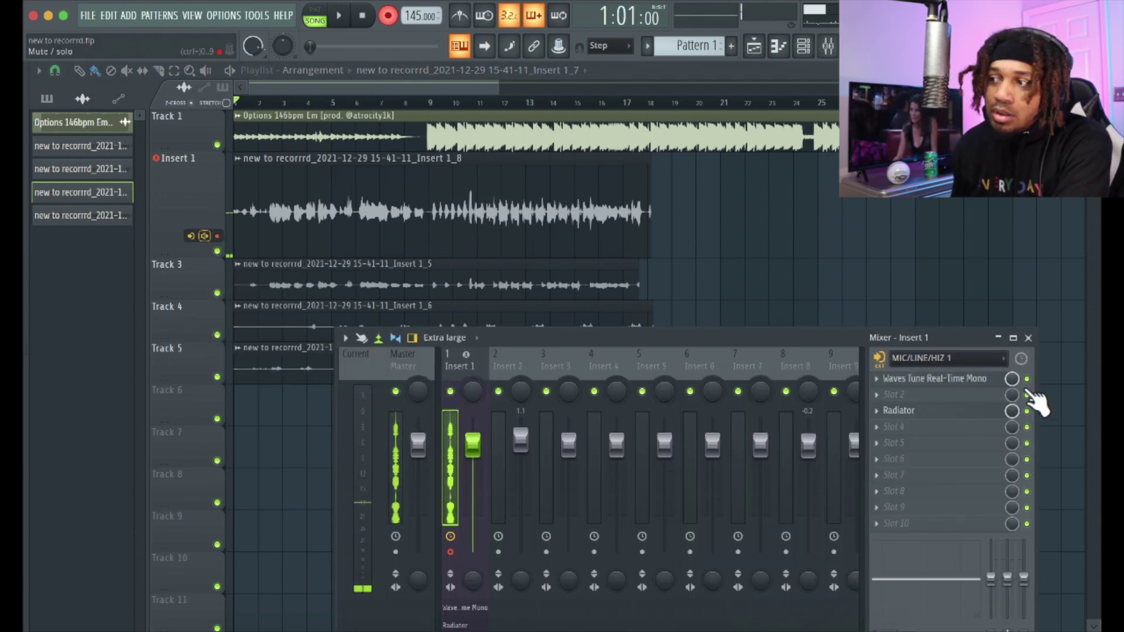
left_click(450, 552)
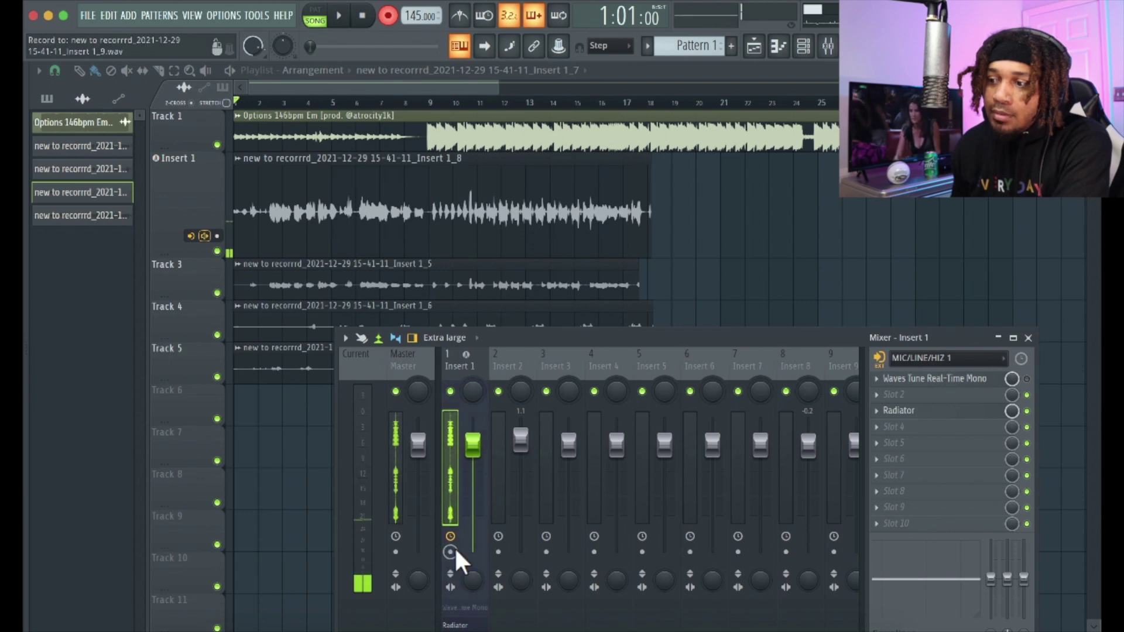
left_click(779, 629)
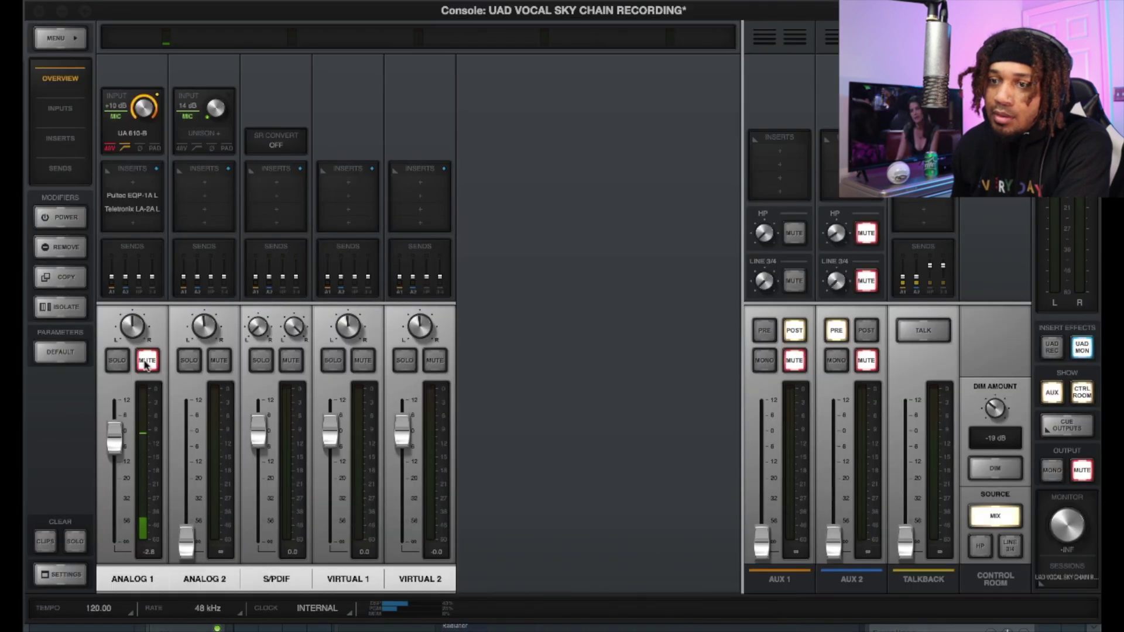
- Delete the Insert 1_8 clip from the playlist and keep Insert 1 on External input only
left_click(389, 628)
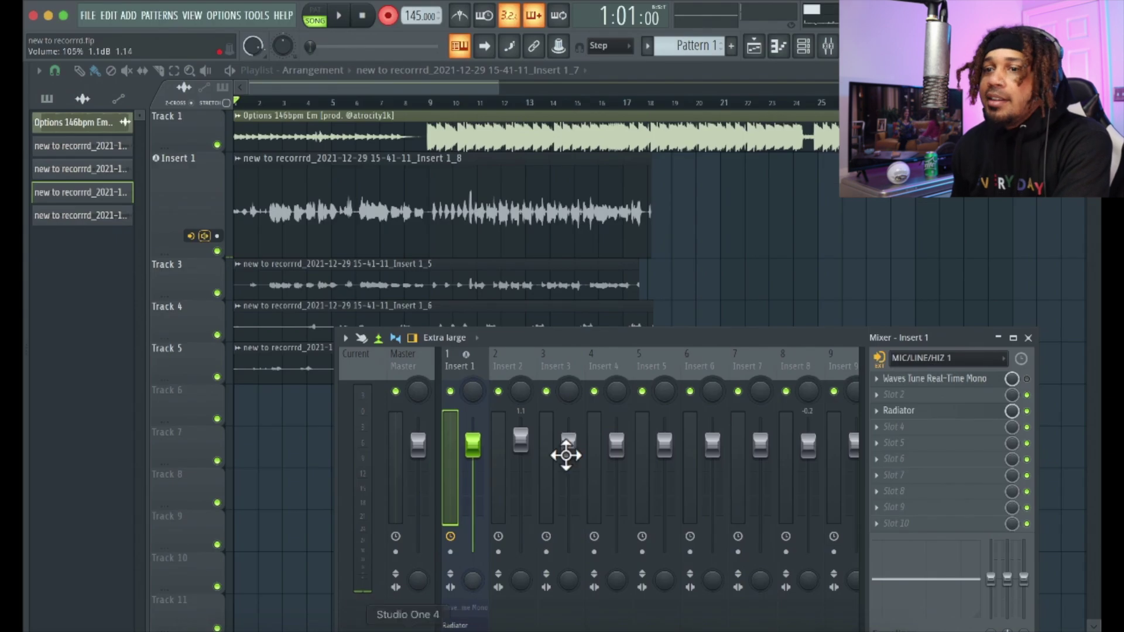
left_click(205, 236)
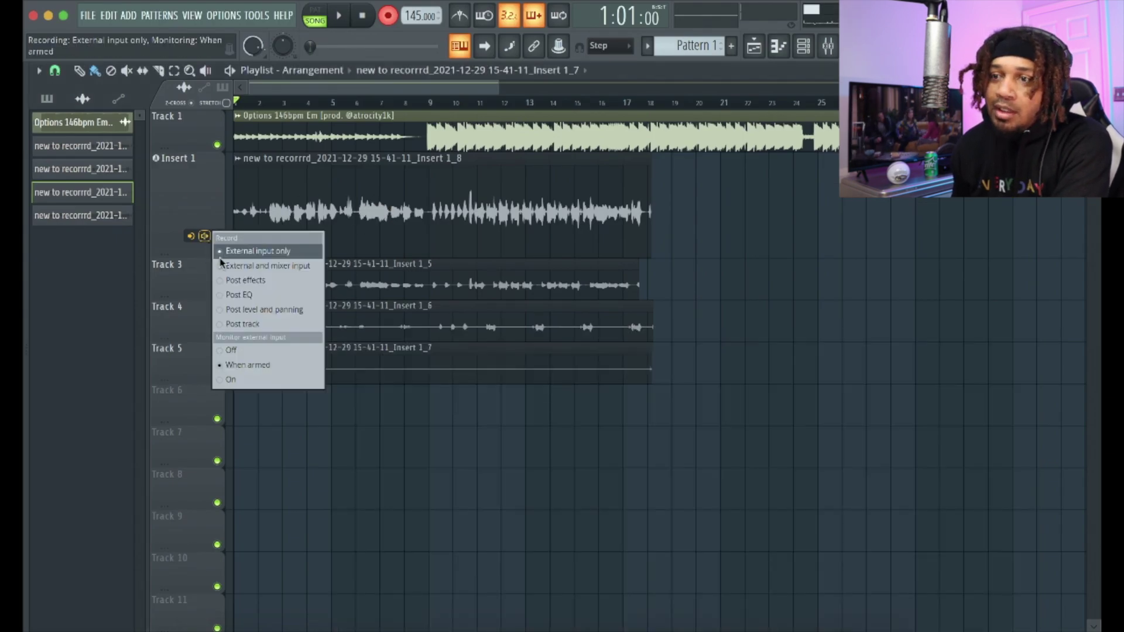
left_click(286, 267)
right_click(412, 226)
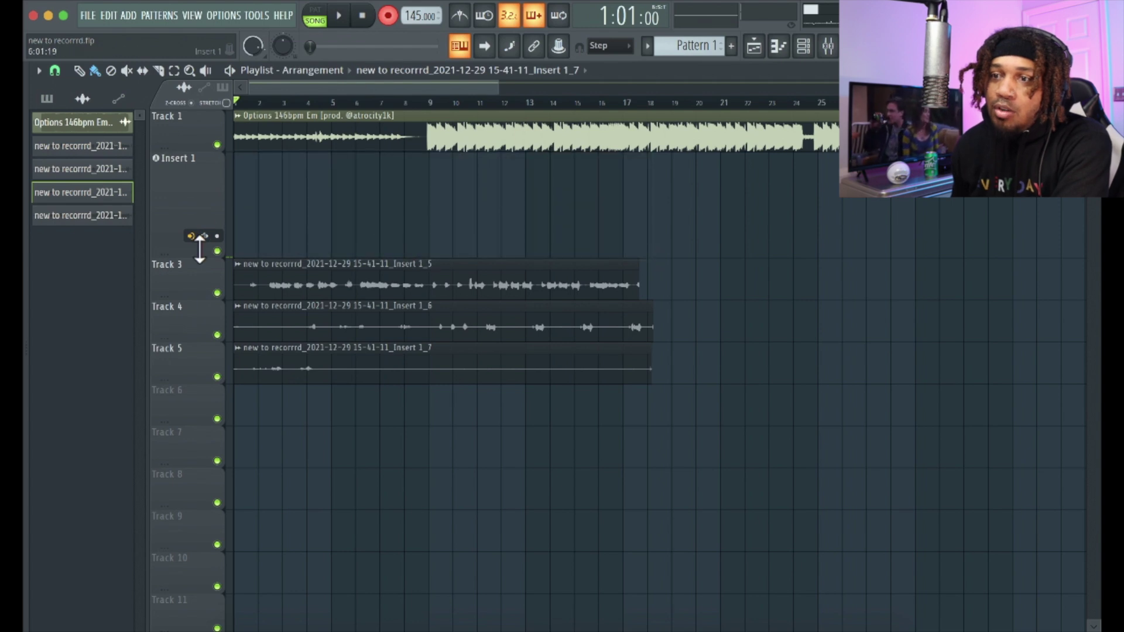
left_click(203, 234)
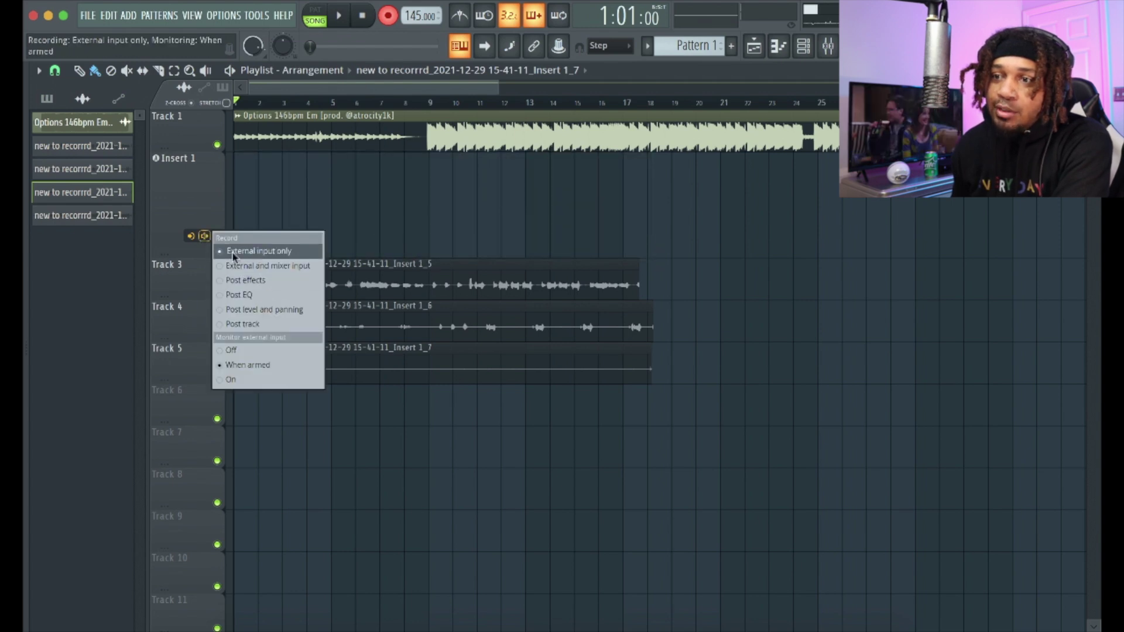
left_click(316, 217)
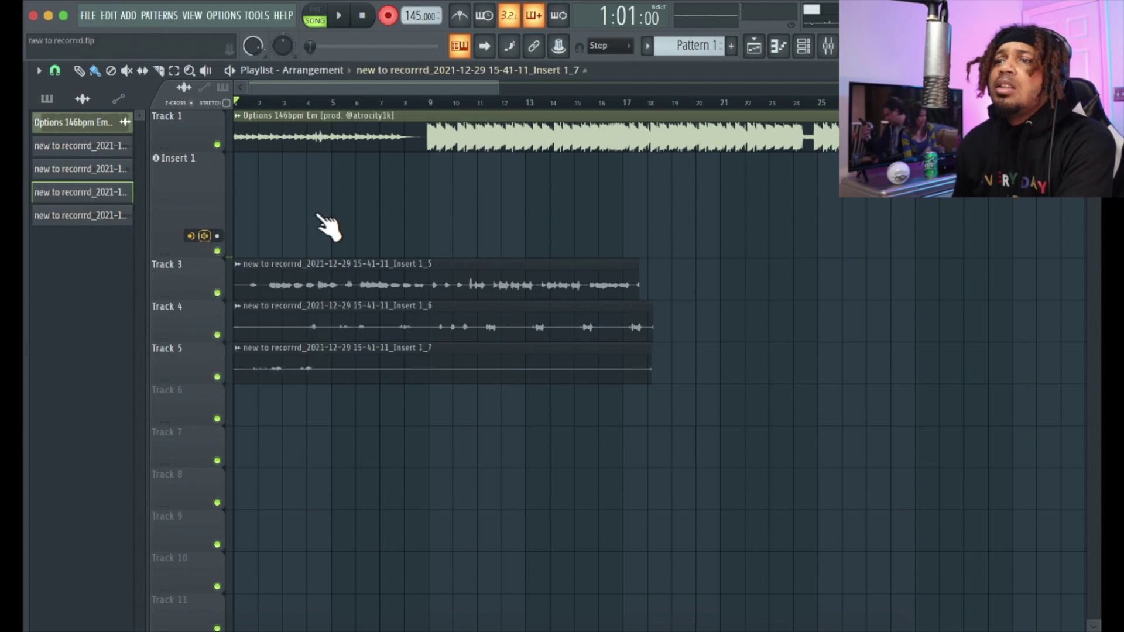
- Uncheck Automation and Notes in the record filter, leaving Audio and Clips checked
right_click(391, 18)
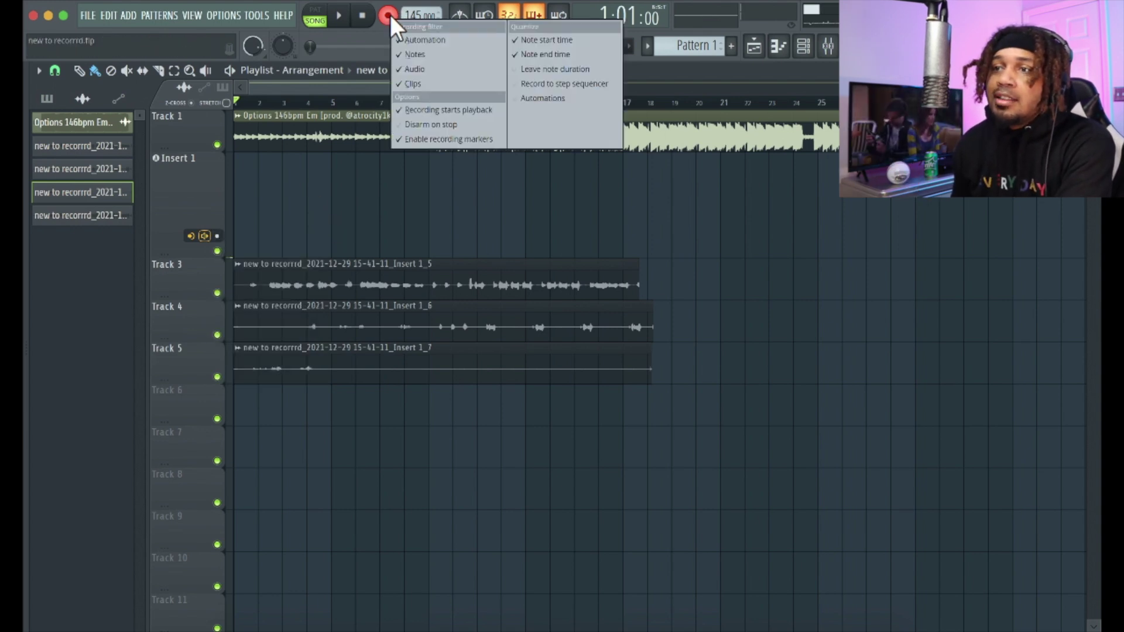
left_click(412, 41)
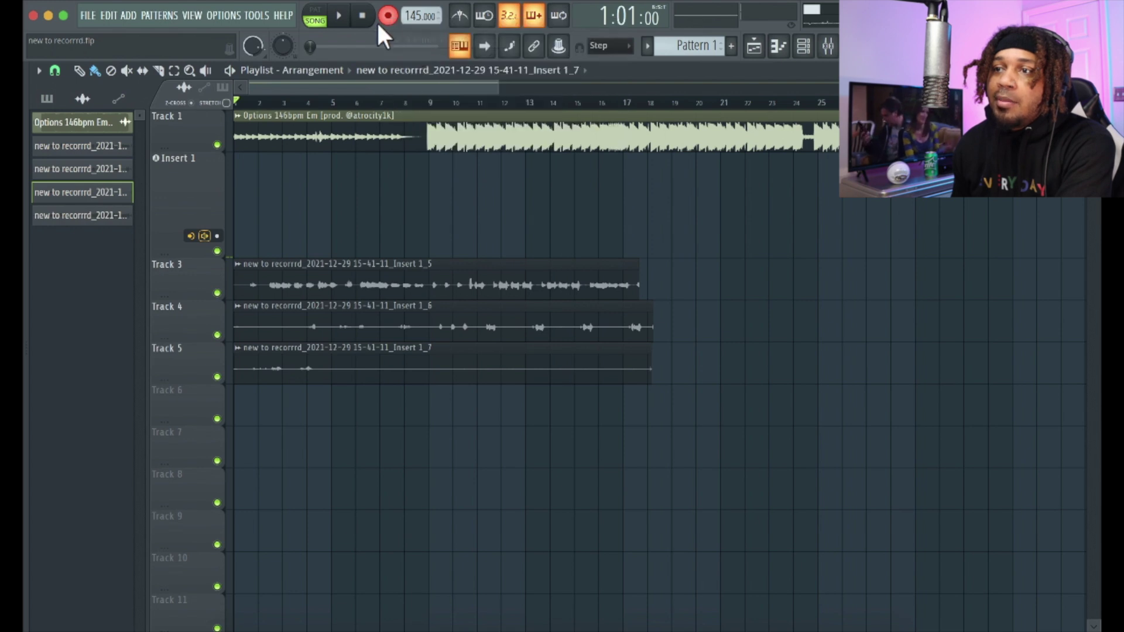
right_click(387, 17)
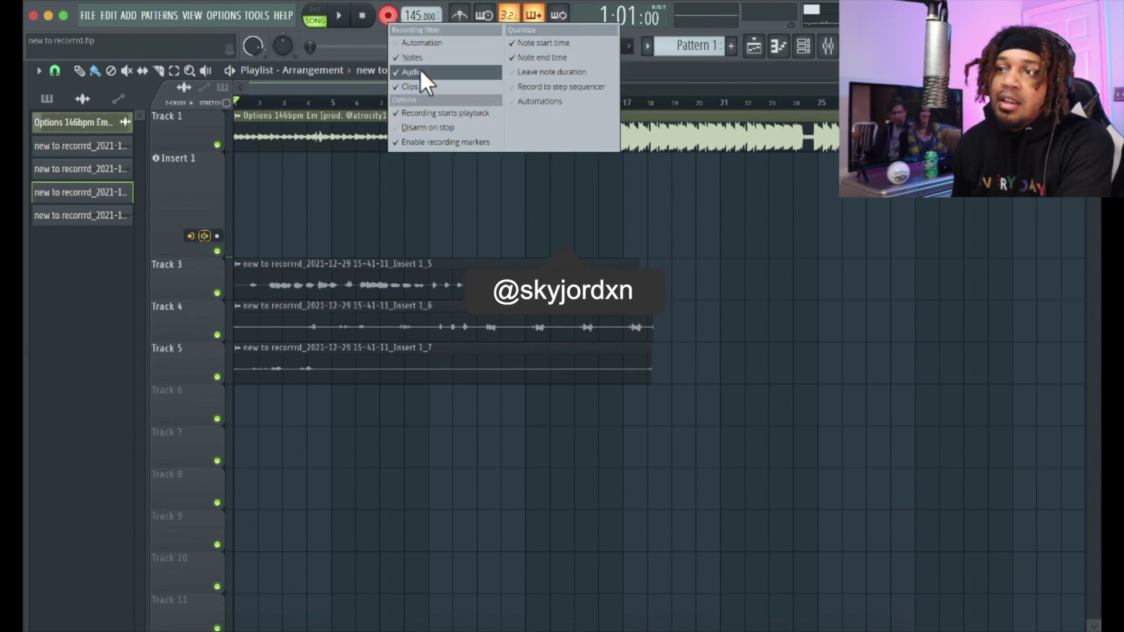
left_click(410, 57)
right_click(393, 18)
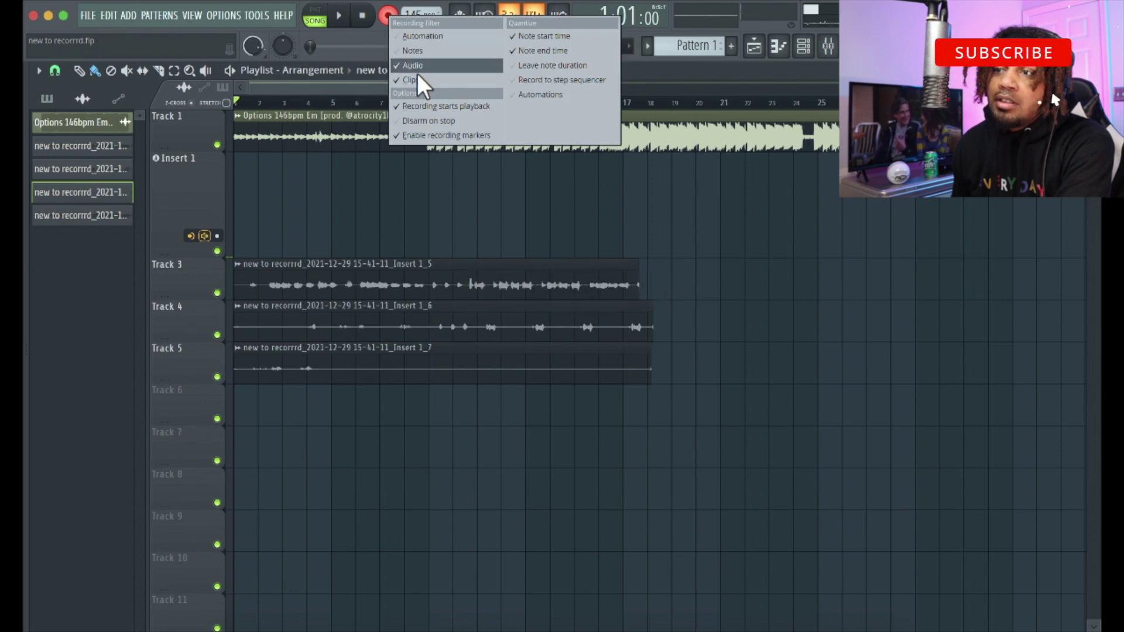
left_click(208, 191)
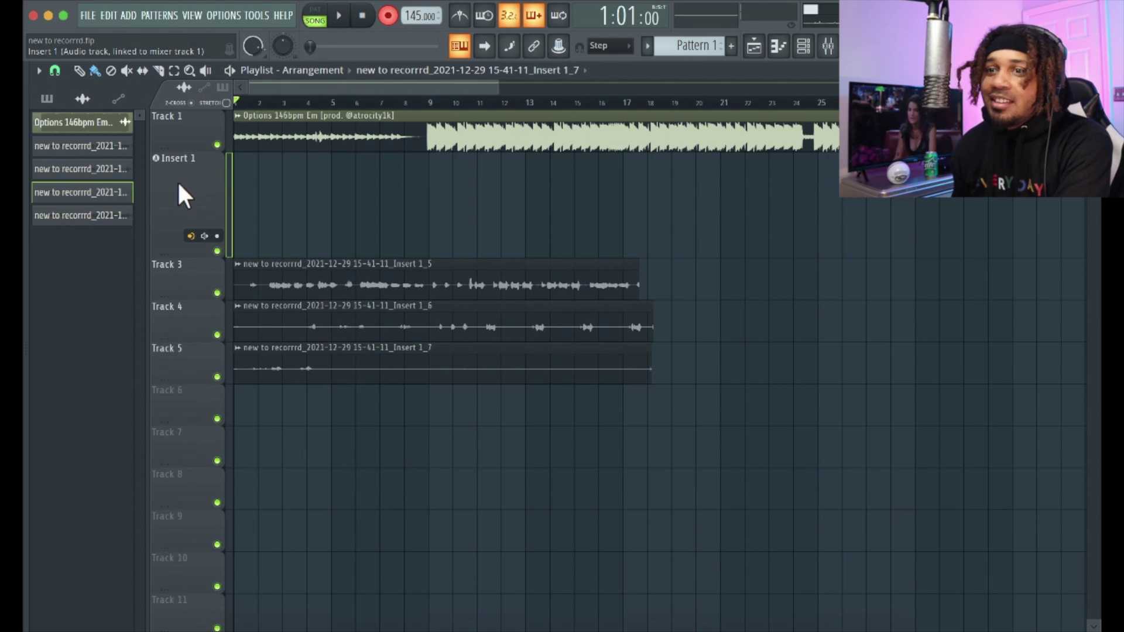
right_click(204, 236)
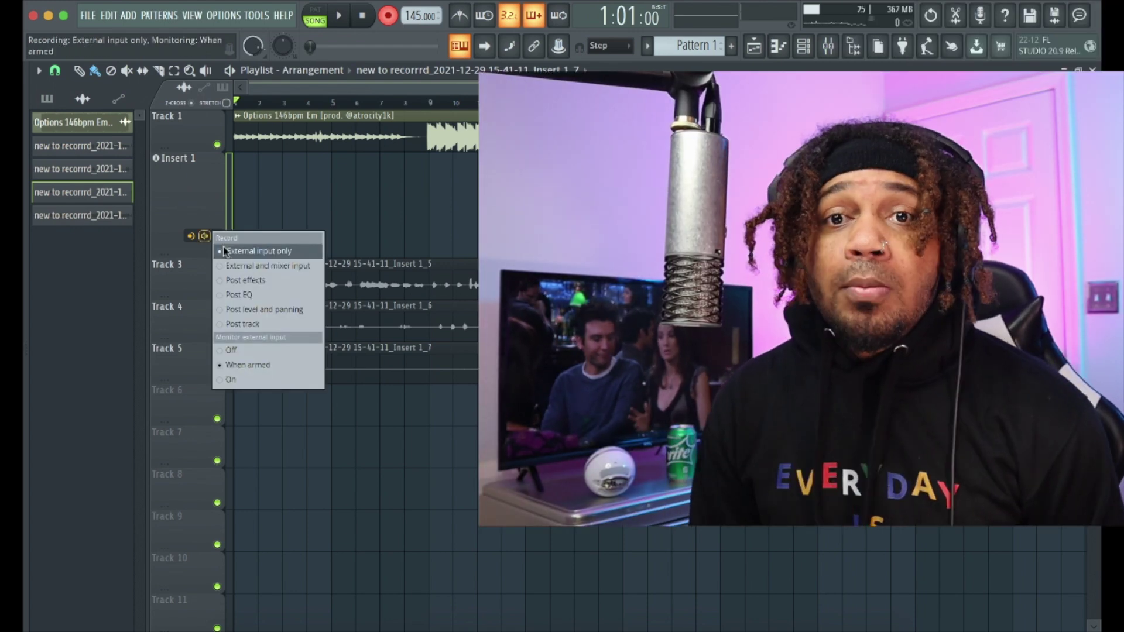